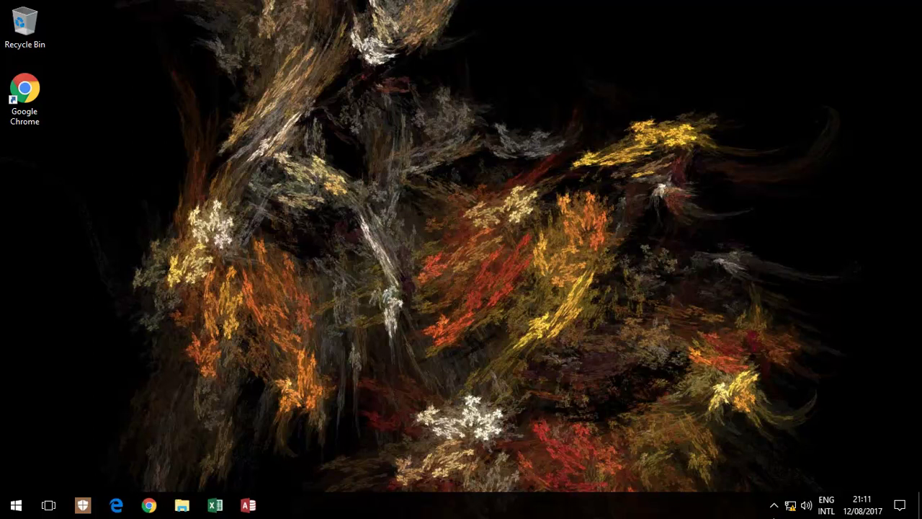
# - Run the network troubleshooter, apply its fix enabling DHCP for Ethernet0, and close it
pyautogui.rightClick(791, 504)
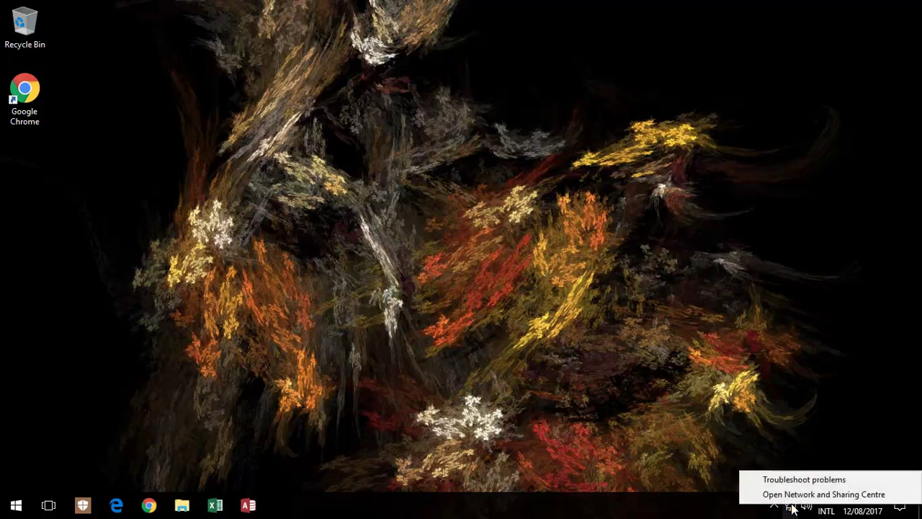
pyautogui.press('Return')
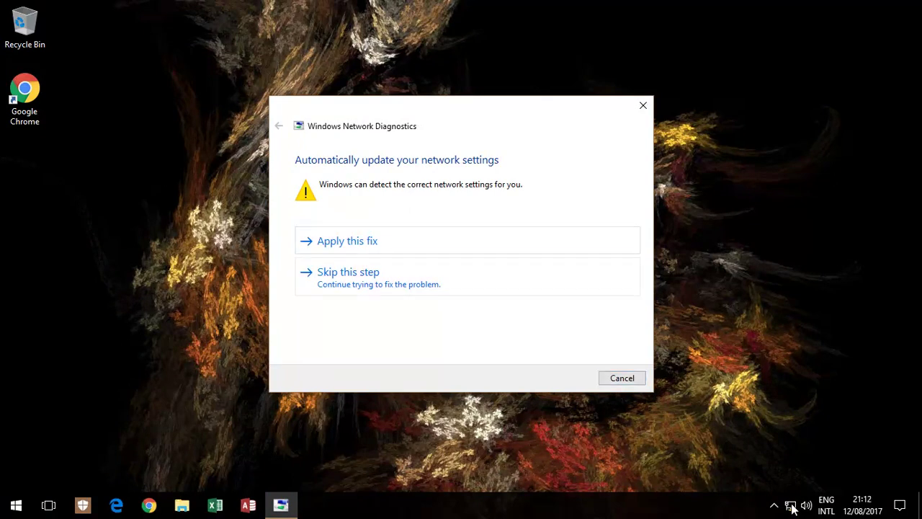
pyautogui.press('Return')
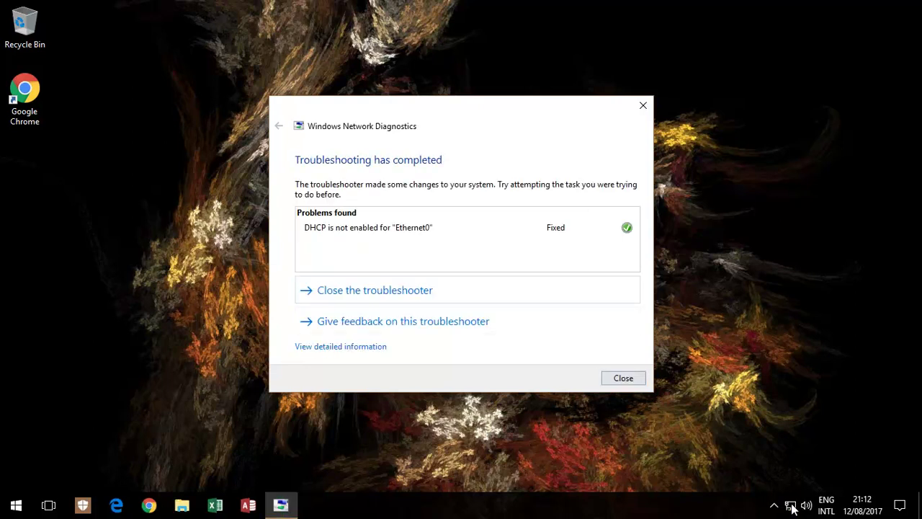
pyautogui.press('Return')
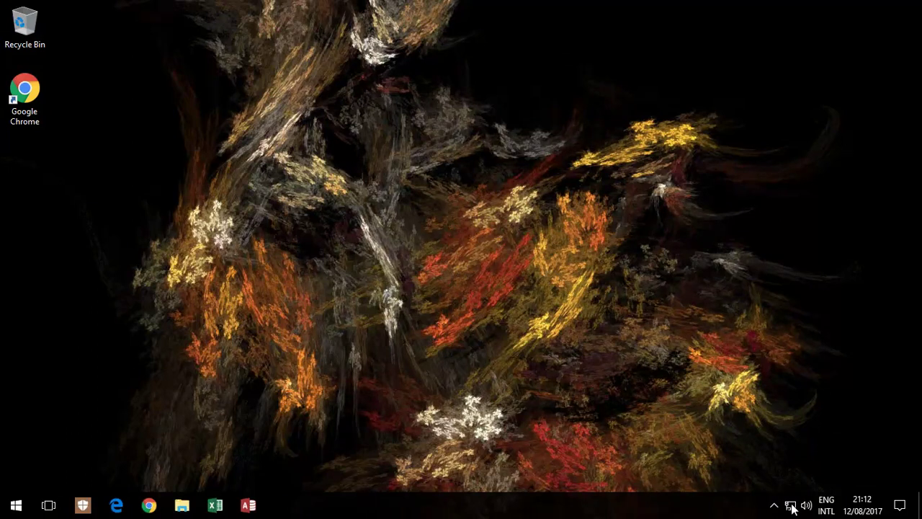
# - Go to Settings > Network & Internet, scroll the Status page and choose Network reset
pyautogui.press('super')
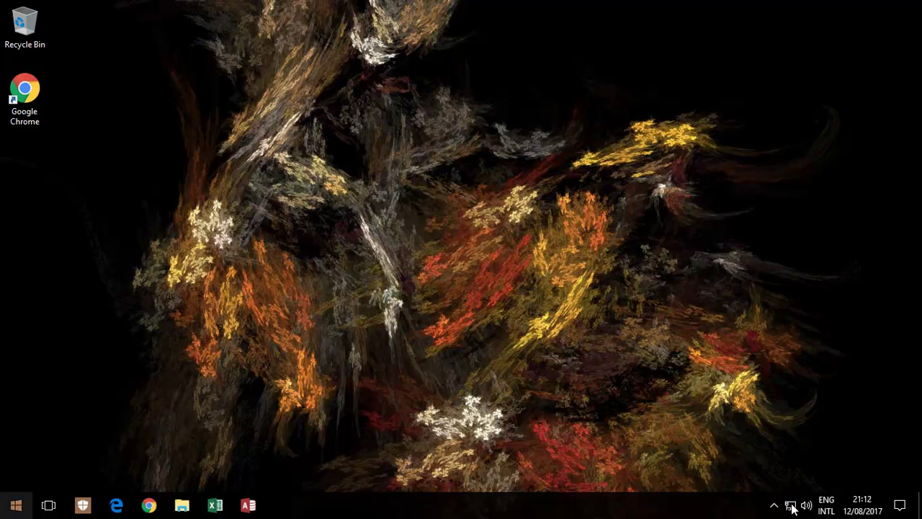
pyautogui.press('super')
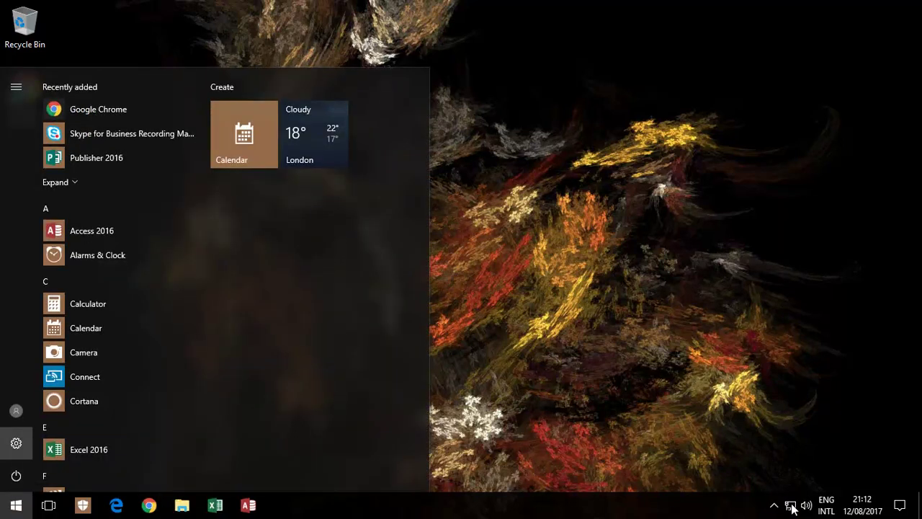
pyautogui.press('Return')
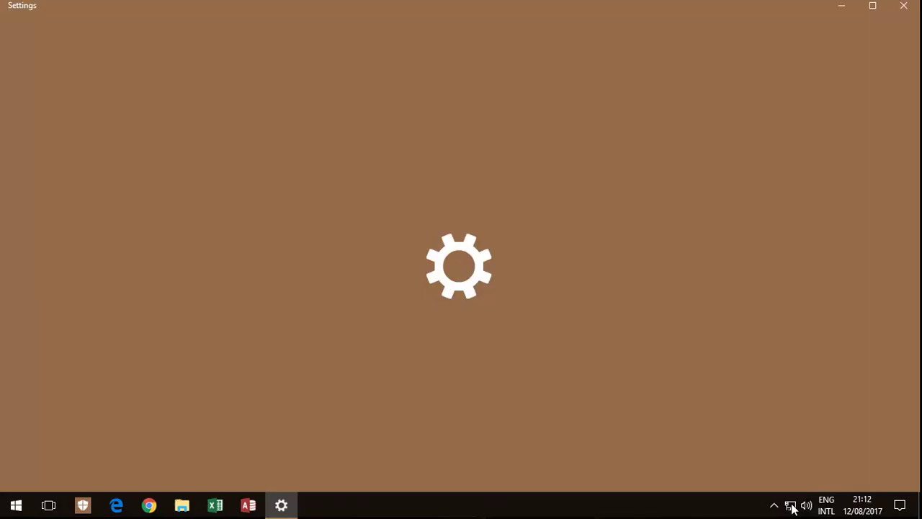
pyautogui.press('Tab')
pyautogui.press('Right')
pyautogui.press('Return')
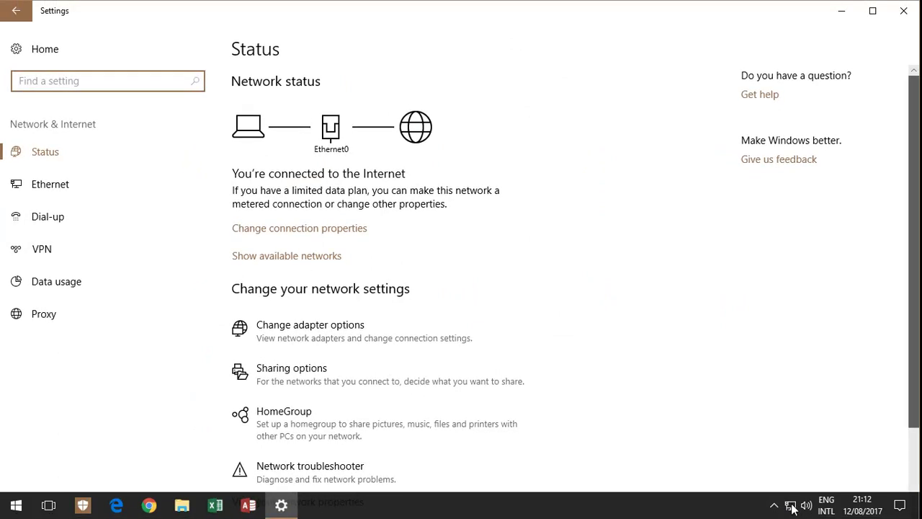
pyautogui.press('pagedown')
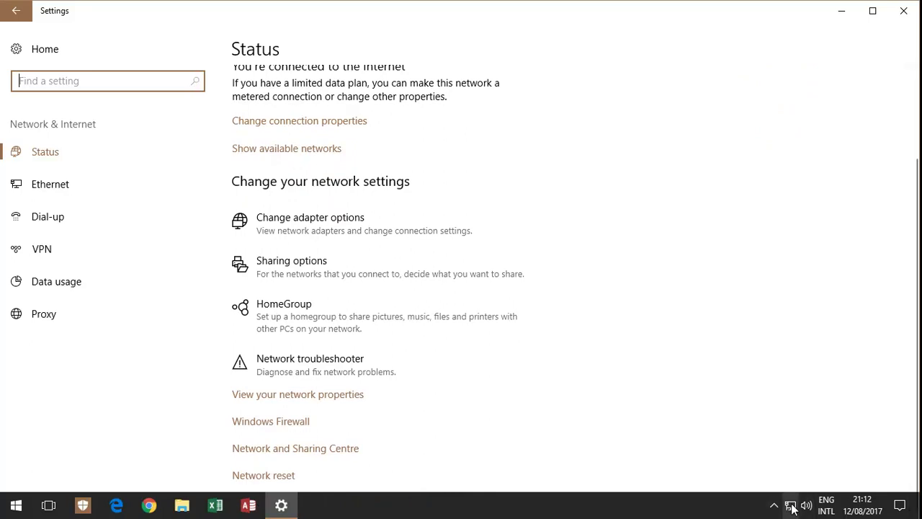
pyautogui.click(791, 507)
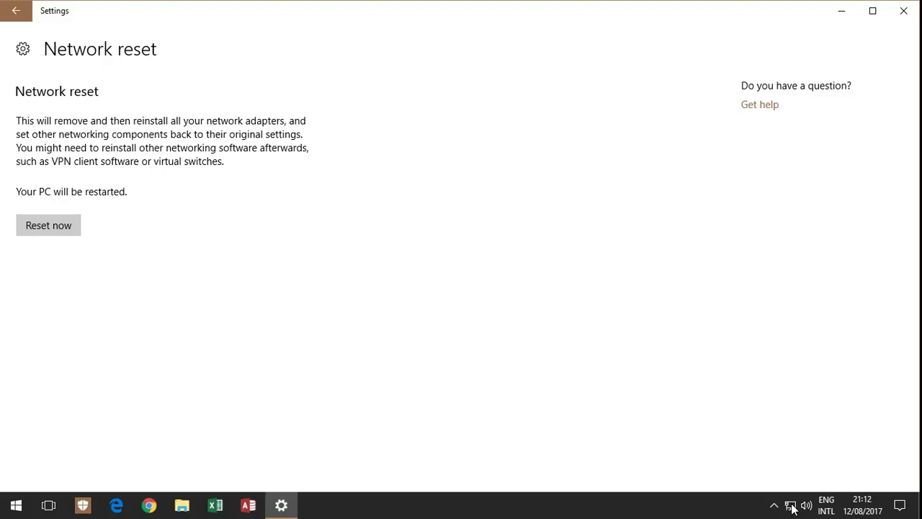
# - Reset the network now, confirm Yes, dismiss the sign-out notice, and close Settings
pyautogui.press('Tab')
pyautogui.press('Return')
pyautogui.press('Tab')
pyautogui.press('Return')
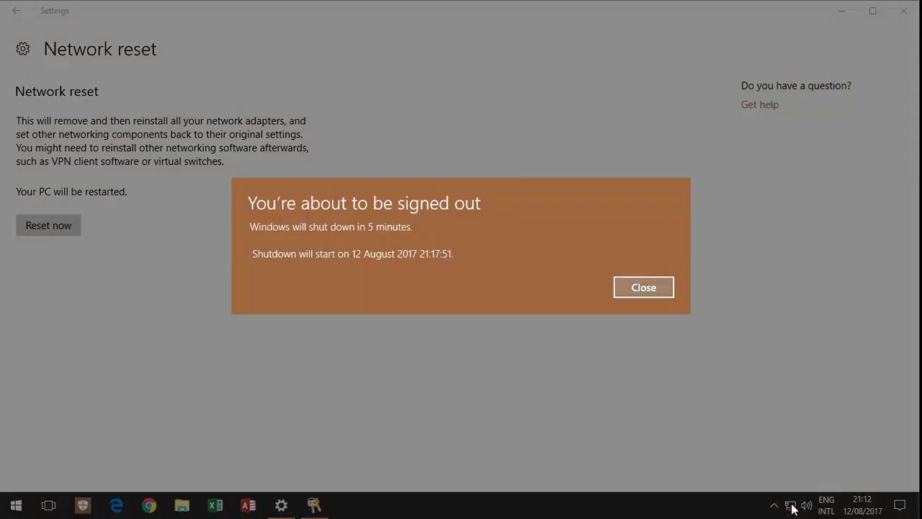
pyautogui.press('Return')
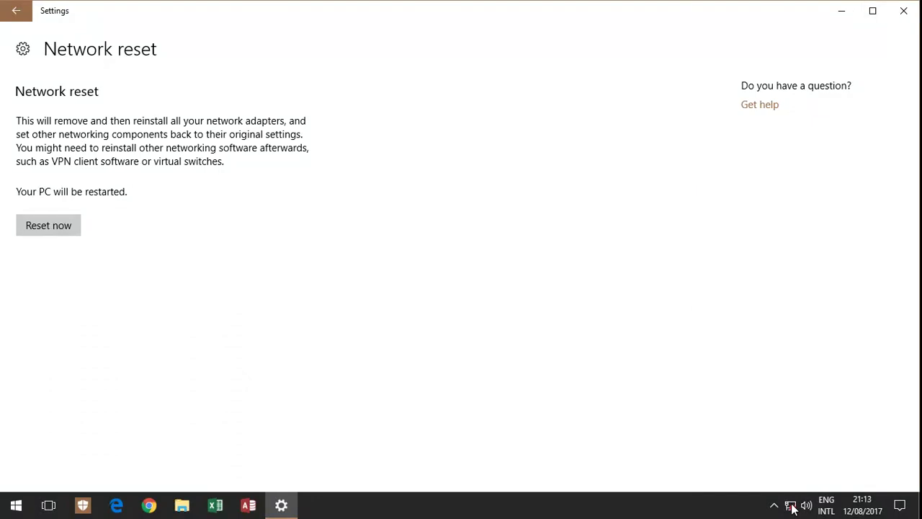
pyautogui.hotkey('alt', 'F4')
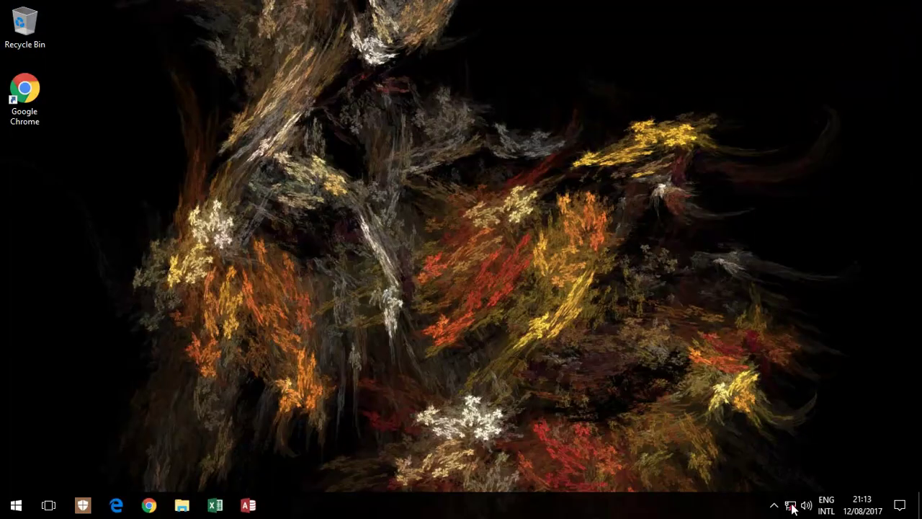
pyautogui.press('super')
pyautogui.press('Right')
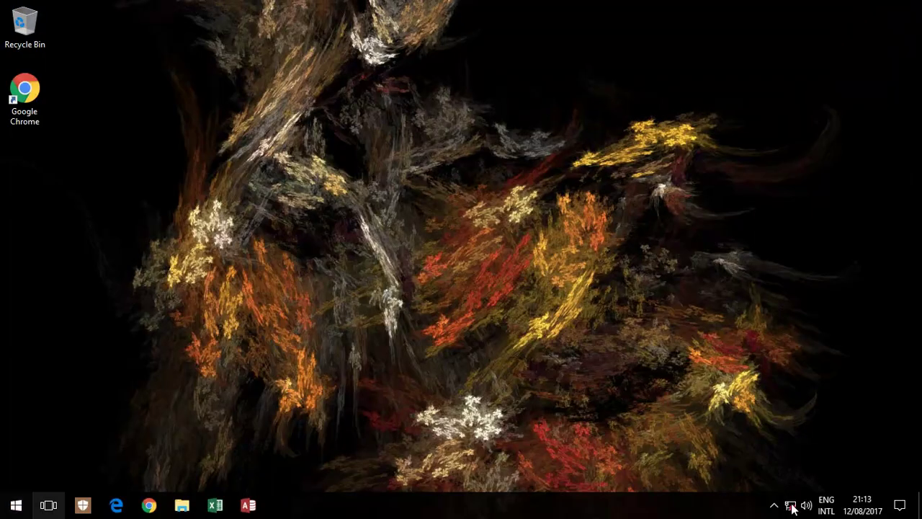
pyautogui.press('Left')
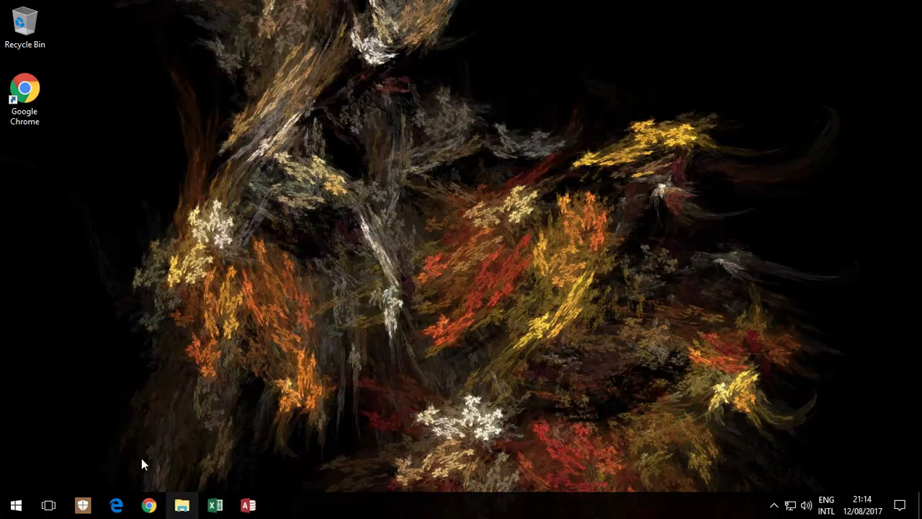
pyautogui.press('Escape')
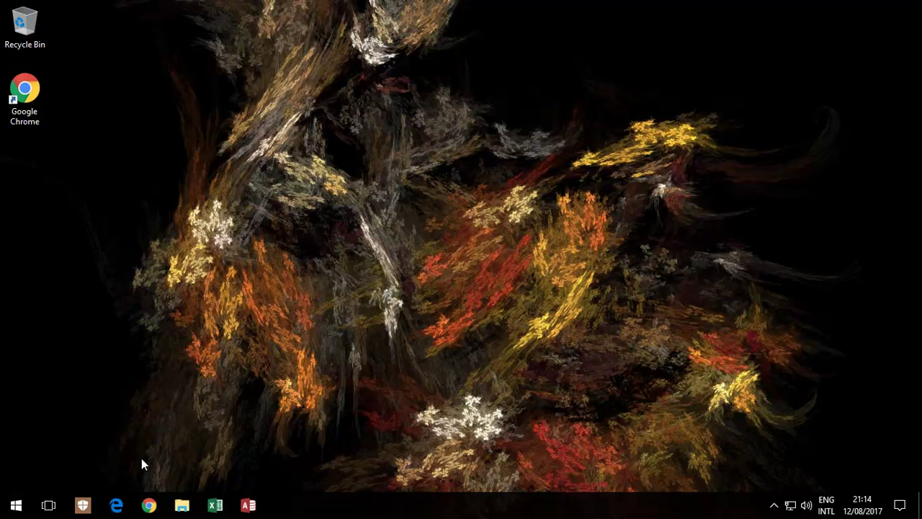
pyautogui.press('Right')
pyautogui.press('Escape')
pyautogui.press('Right')
pyautogui.press('Escape')
# - Launch Windows PowerShell as administrator and run ipconfig /flushdns
pyautogui.press('Right')
pyautogui.press('Left')
pyautogui.press('Return')
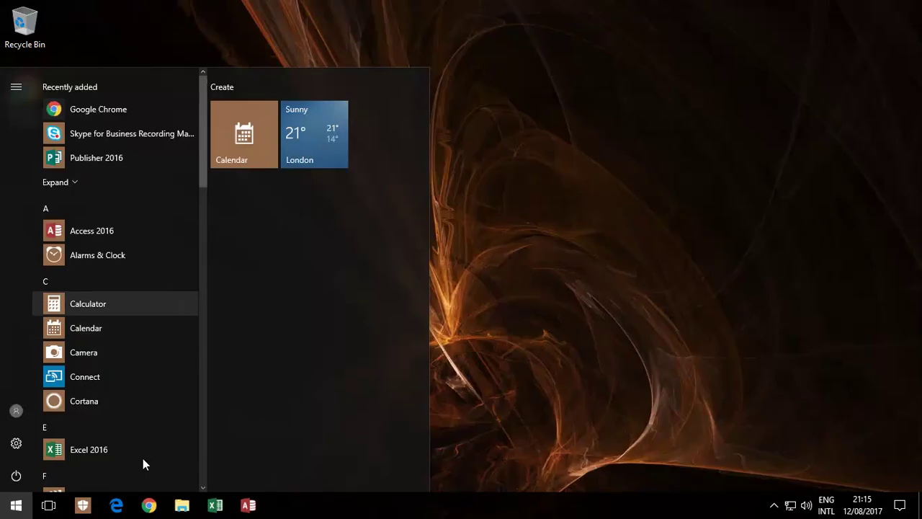
pyautogui.press('Down')
pyautogui.press('Down')
pyautogui.press('Down')
pyautogui.press('Down')
pyautogui.press('Down')
pyautogui.press('Down')
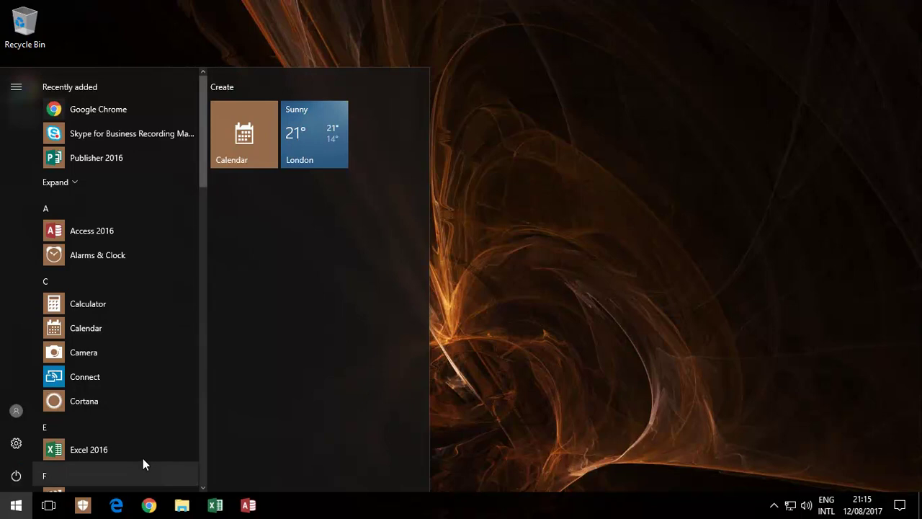
pyautogui.press('Escape')
pyautogui.write('powersh')
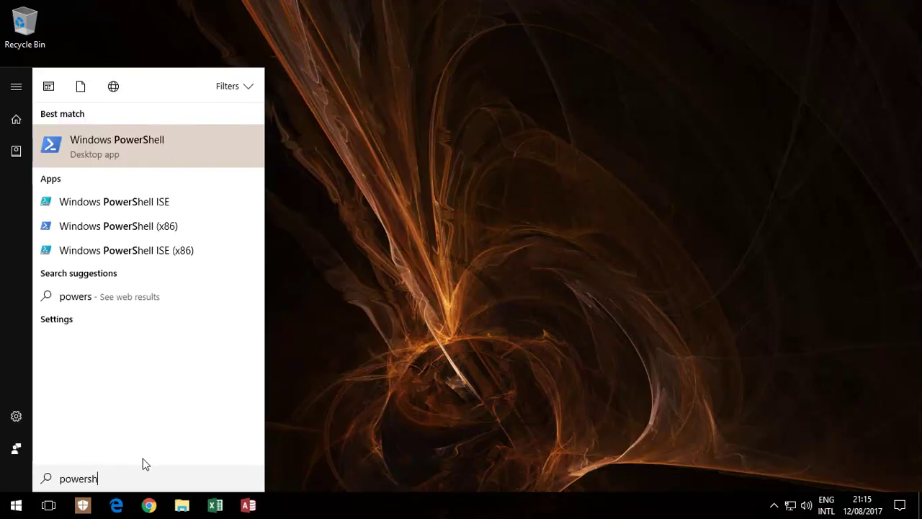
pyautogui.press('Menu')
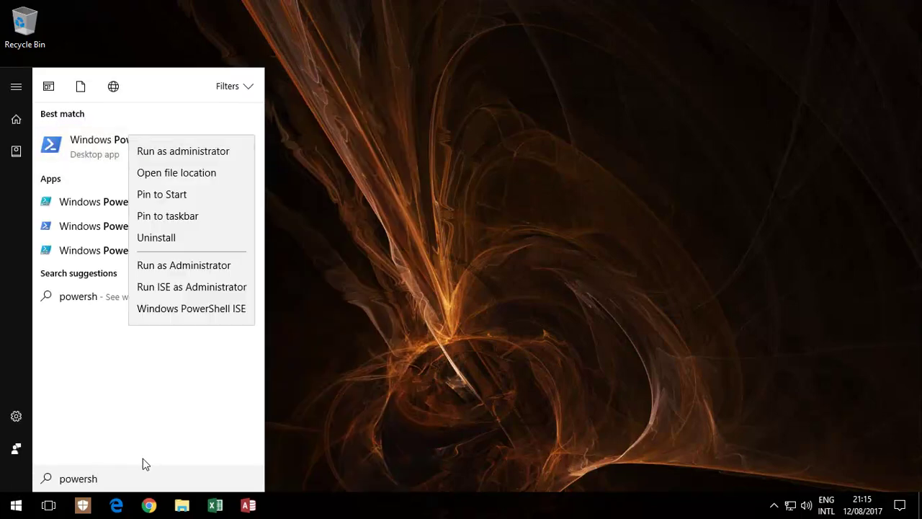
pyautogui.press('Return')
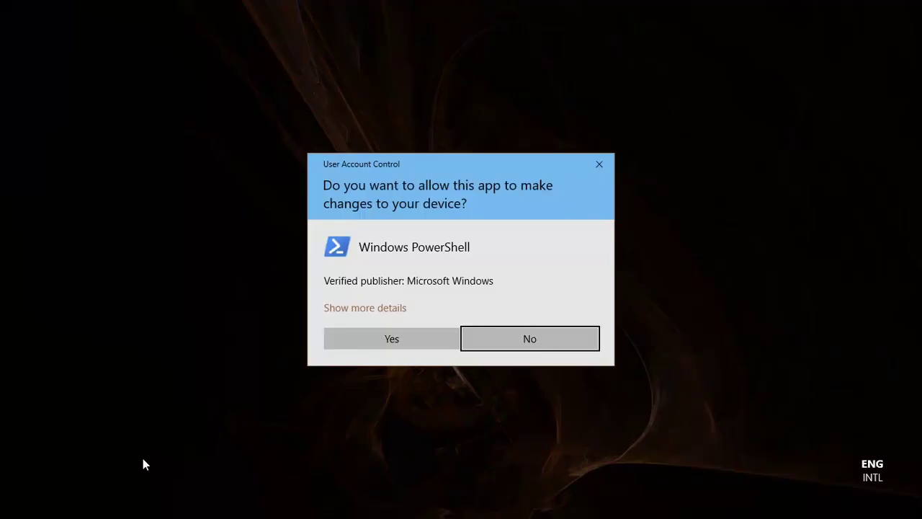
pyautogui.hotkey('alt', 'y')
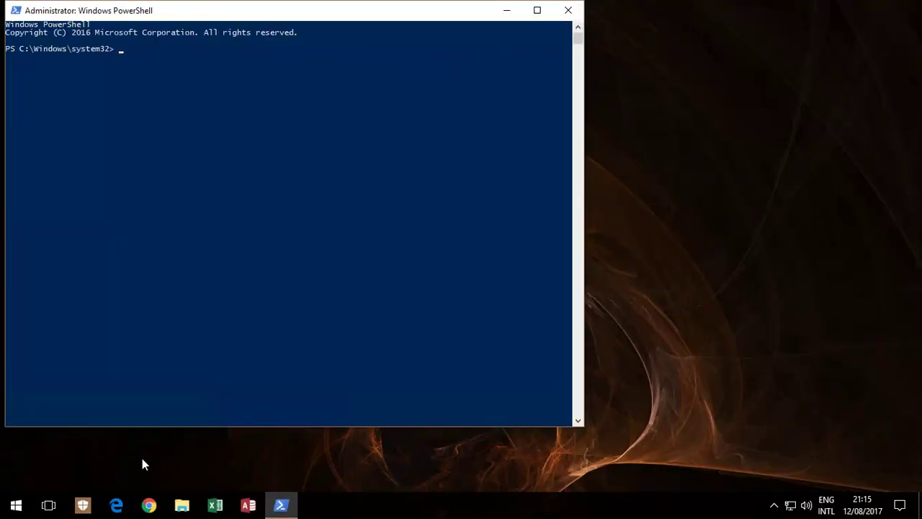
pyautogui.write('ipconfig /flushdns')
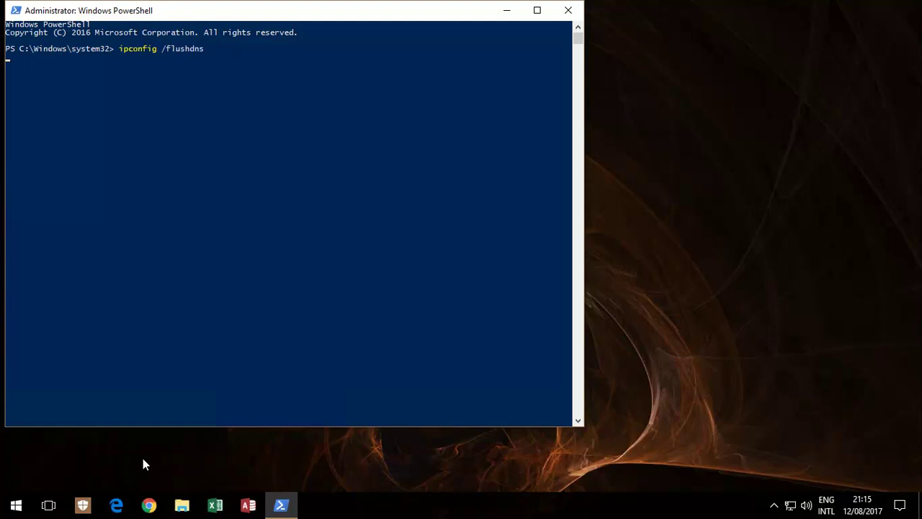
pyautogui.press('Return')
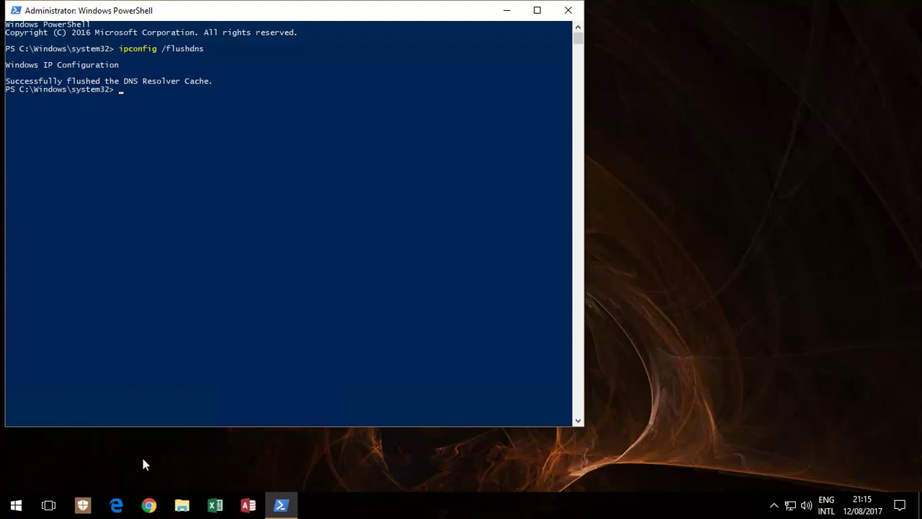
# - Clear the console, run nbtstat -R then nbtstat -RR, and enter netsh int ip reset all
pyautogui.hotkey('ctrl', 'l')
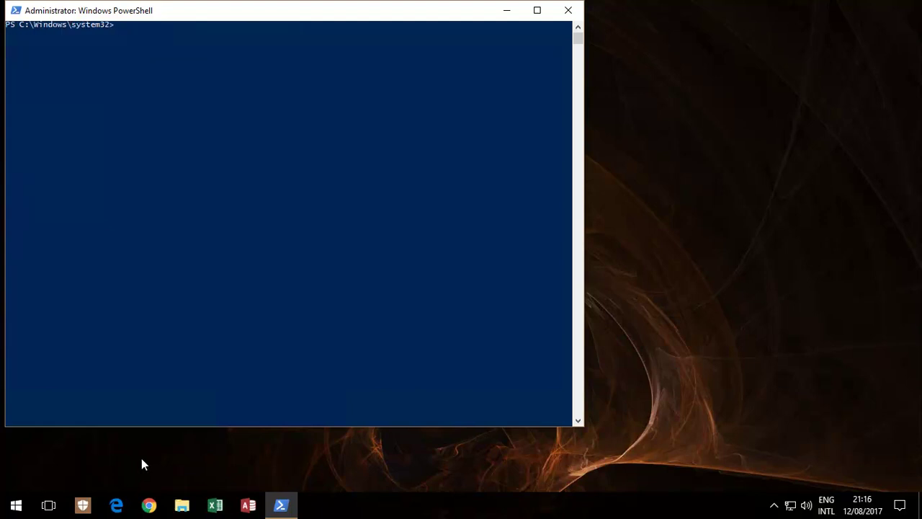
pyautogui.write('nbtstat -R')
pyautogui.press('Return')
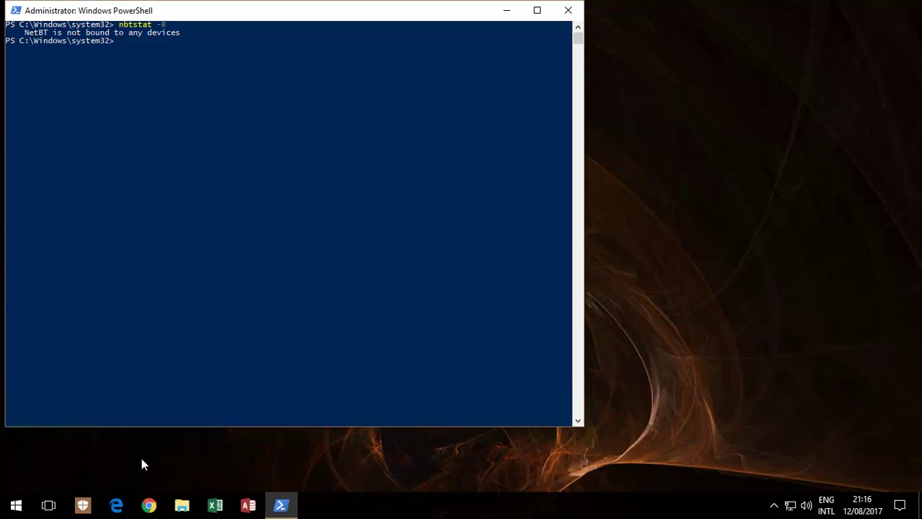
pyautogui.press('Up')
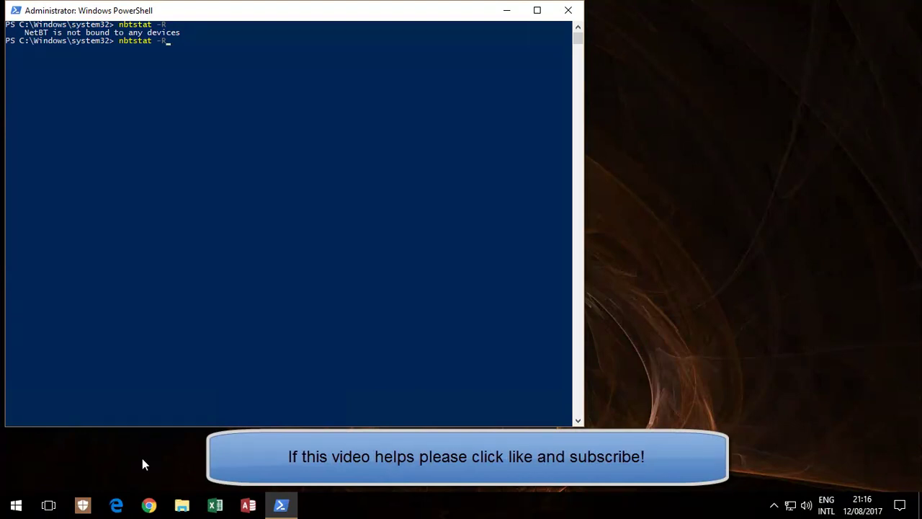
pyautogui.write('R')
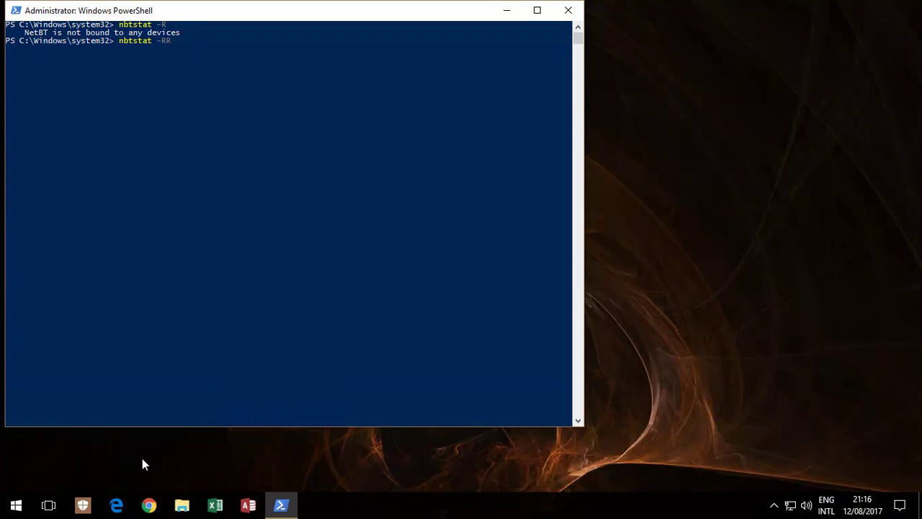
pyautogui.press('Return')
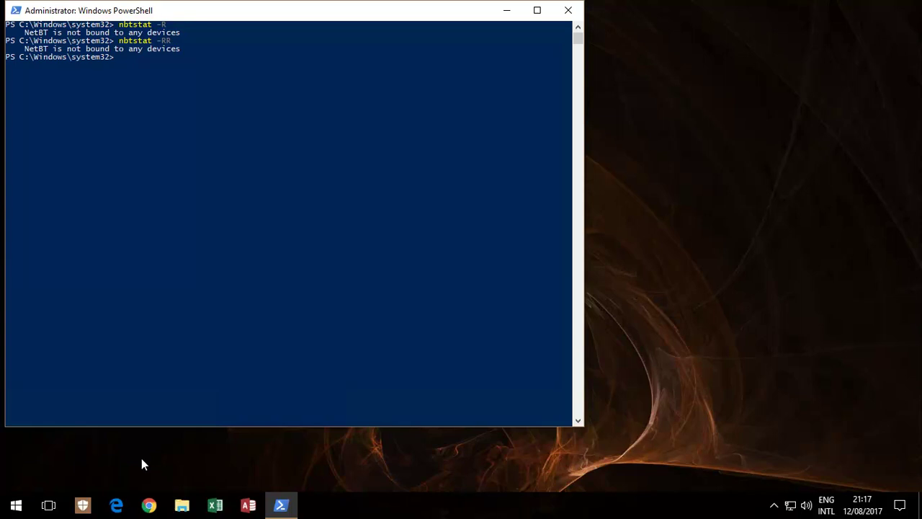
pyautogui.write('netsh int ip reset all')
# - Execute netsh int ip reset all and review its Resetting output requesting a restart
pyautogui.press('Return')
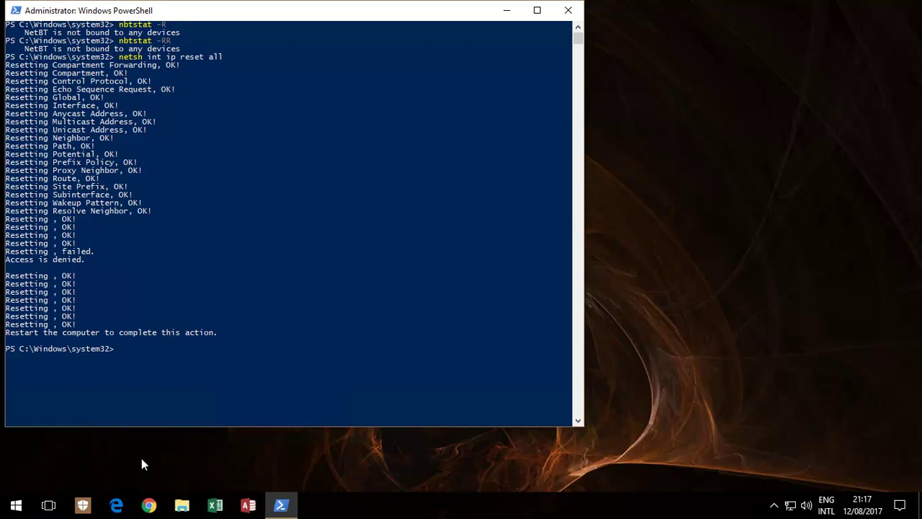
pyautogui.hotkey('ctrl', 'm')
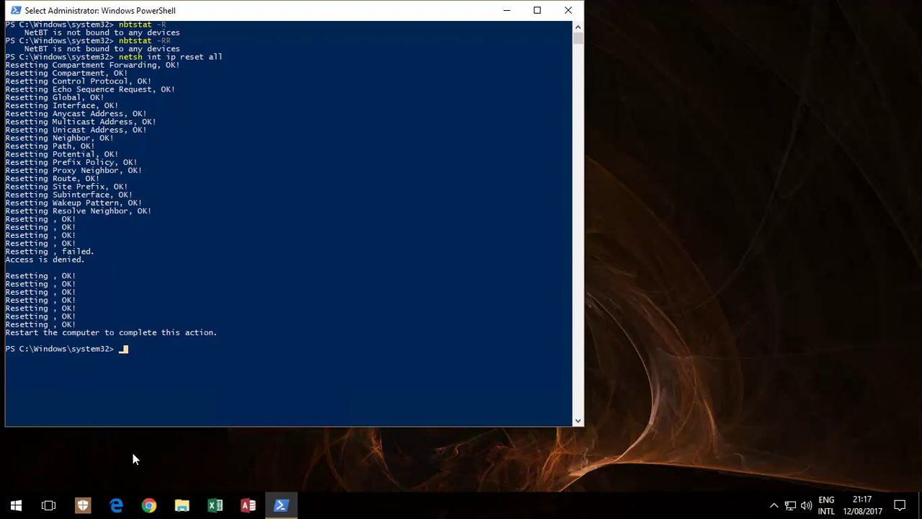
# - Run netsh int ipv4 reset, then the same command edited to netsh int ipv6 reset
pyautogui.press('Escape')
pyautogui.write('nets')
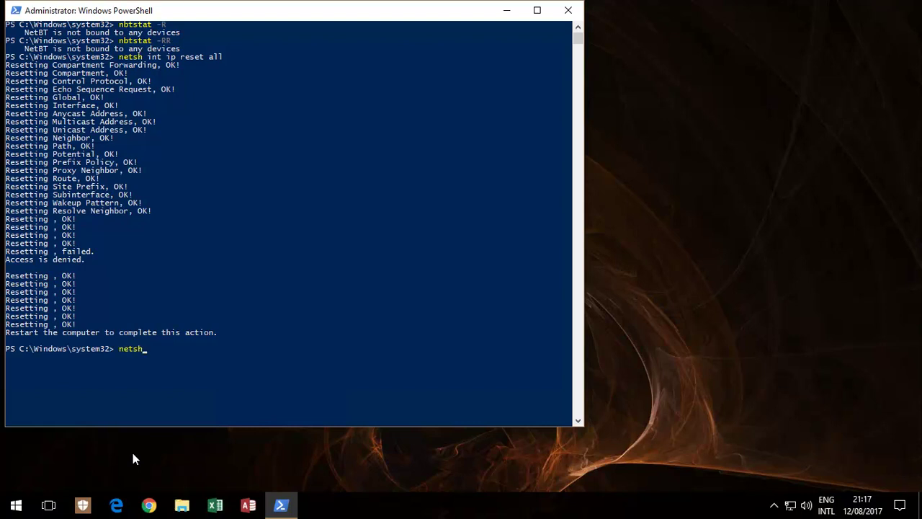
pyautogui.write('h int ipv4 reset')
pyautogui.press('Return')
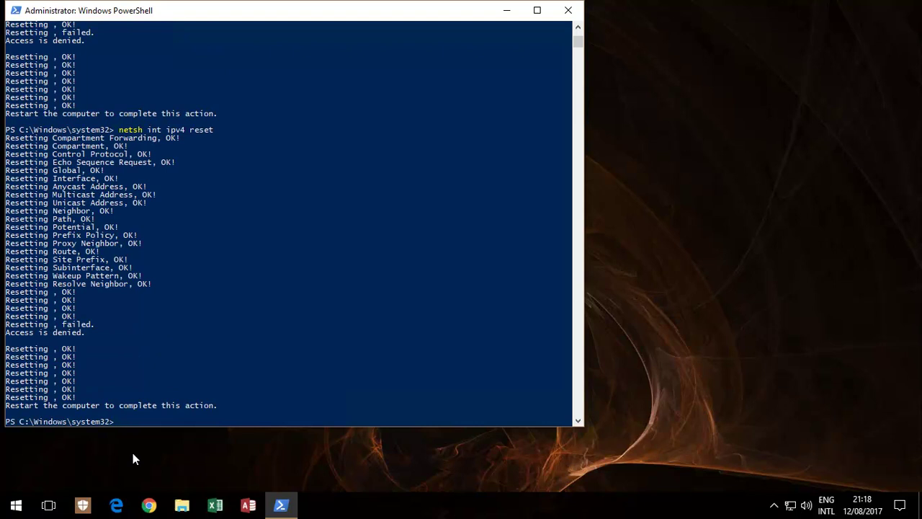
pyautogui.press('Up')
pyautogui.press('Left')
pyautogui.press('Left')
pyautogui.press('Left')
pyautogui.press('Left')
pyautogui.press('Left')
pyautogui.press('Left')
pyautogui.press('BackSpace')
pyautogui.write('6')
pyautogui.press('Return')
# - Run the netsh winsock reset command and close PowerShell
pyautogui.write('netsh winsock rest')
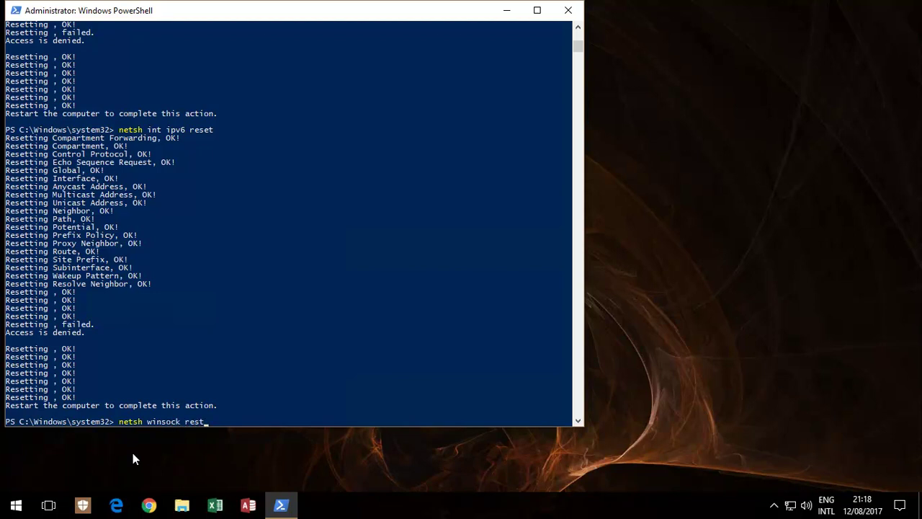
pyautogui.write('et')
pyautogui.press('Return')
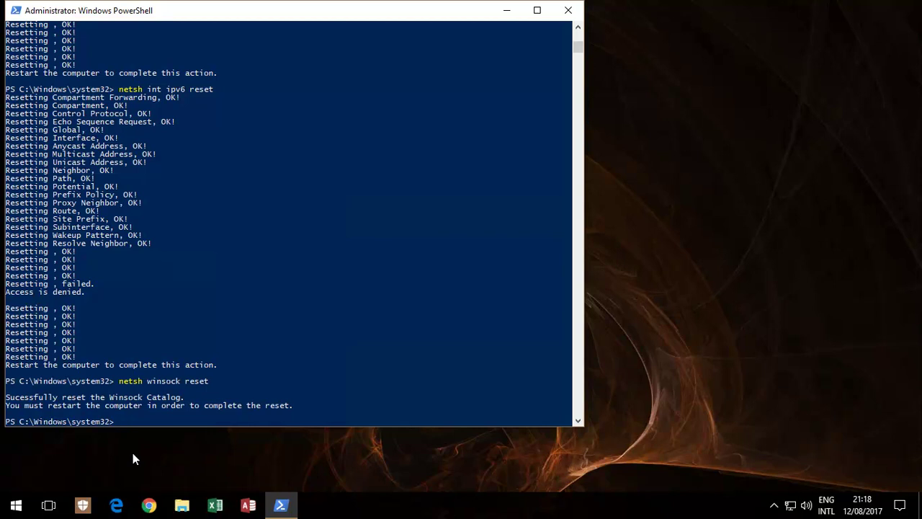
pyautogui.hotkey('alt', 'F4')
# - Choose Restart from the Start menu's power options
pyautogui.press('super')
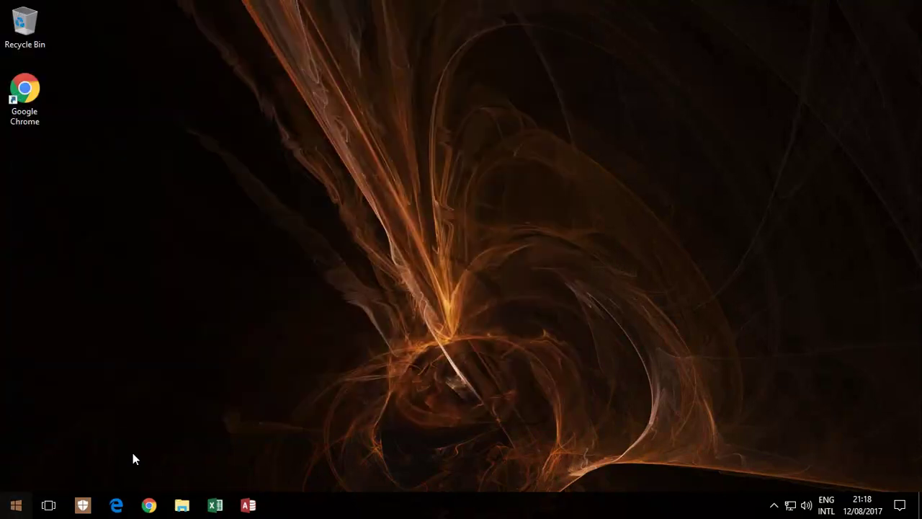
pyautogui.press('Tab')
pyautogui.press('Return')
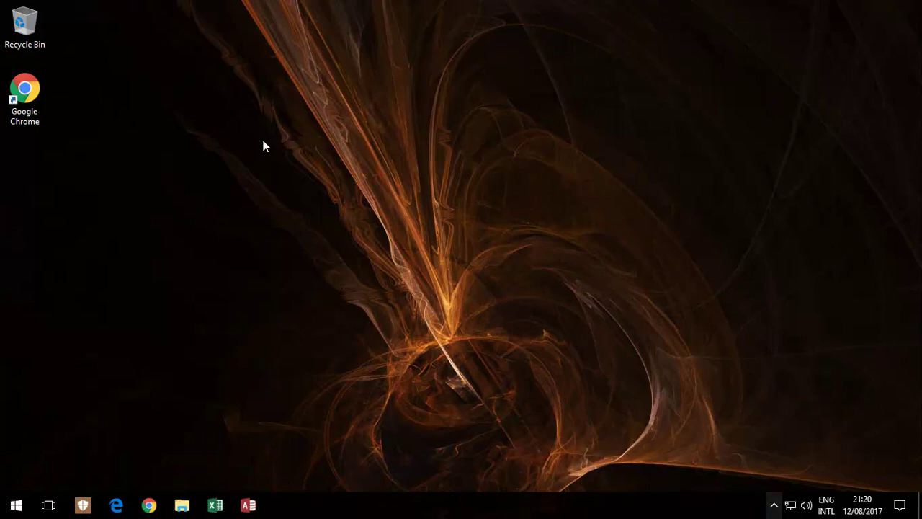
# - Verify Ethernet0's IPv4 properties obtain IP and DNS addresses automatically, then cancel out of the dialogs
pyautogui.rightClick(790, 505)
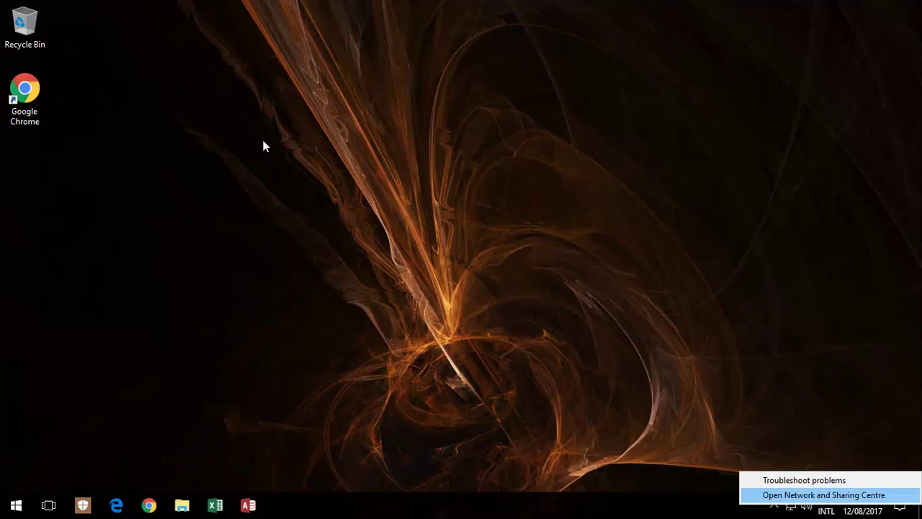
pyautogui.press('Return')
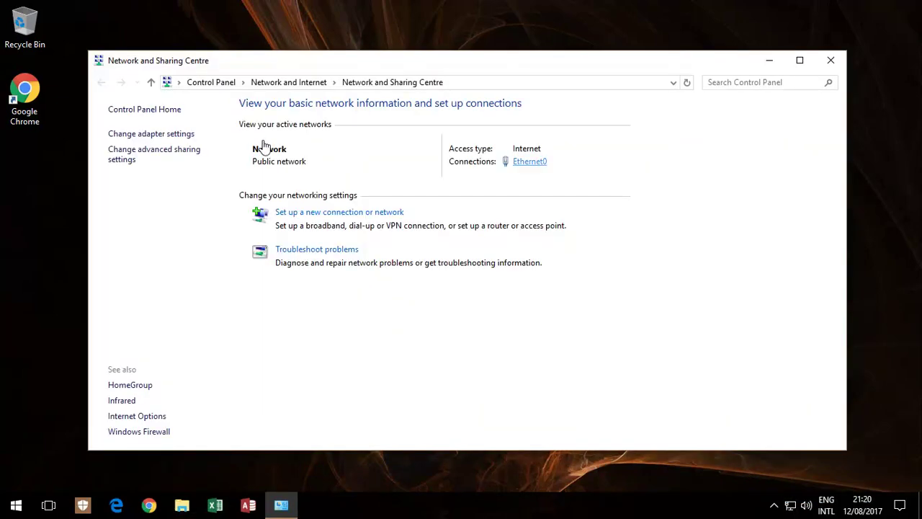
pyautogui.press('Return')
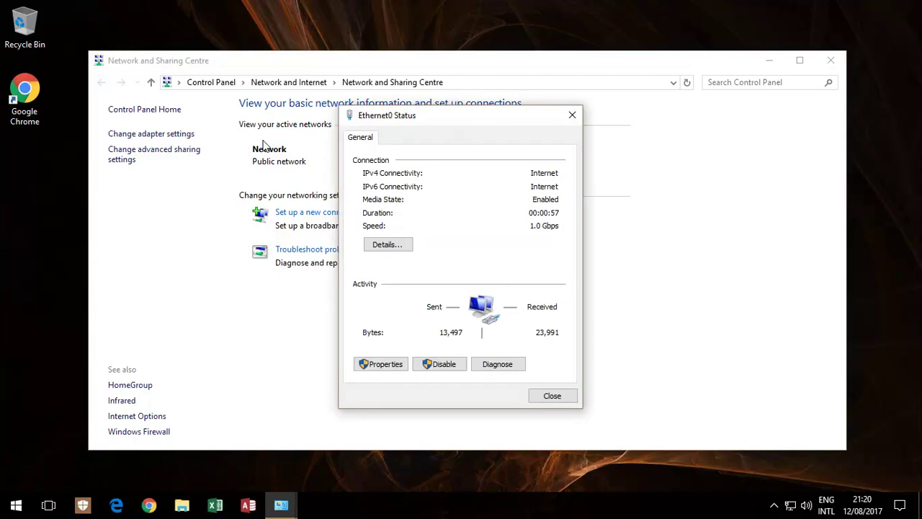
pyautogui.press('Tab')
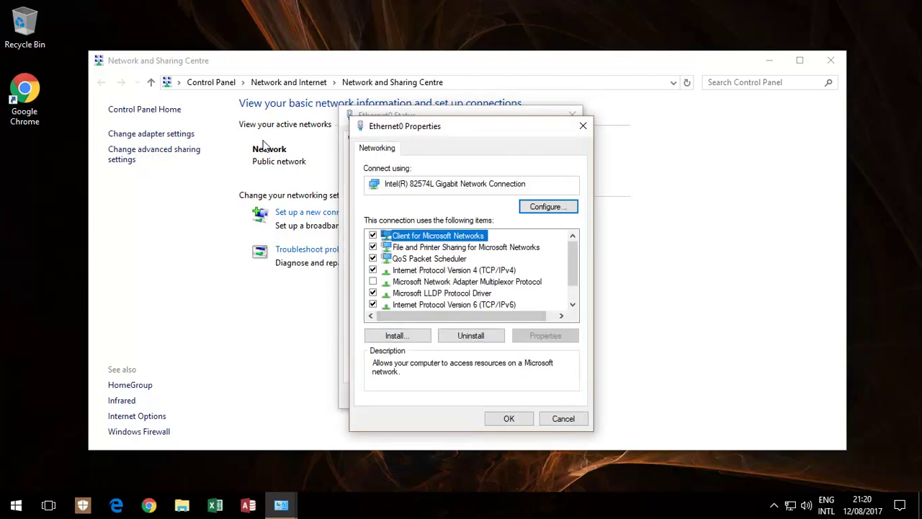
pyautogui.press('Down')
pyautogui.press('Down')
pyautogui.press('Down')
pyautogui.hotkey('alt', 'r')
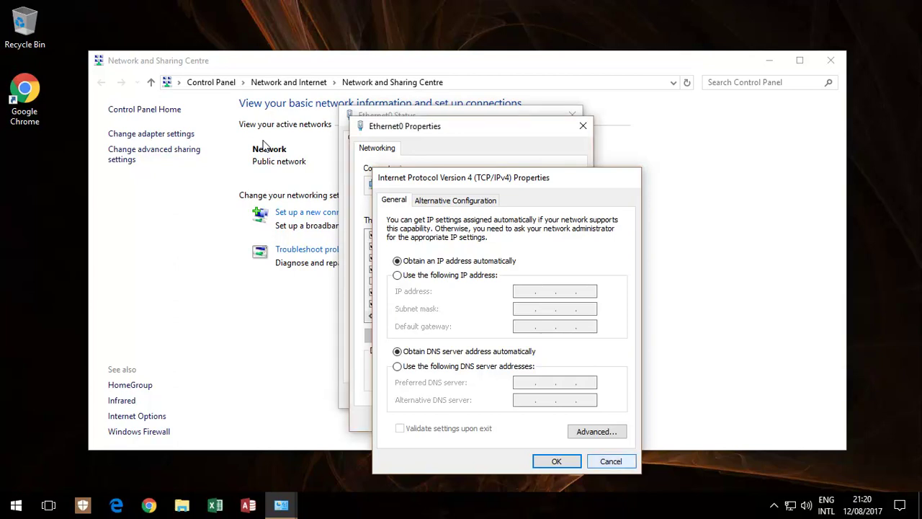
pyautogui.press('Escape')
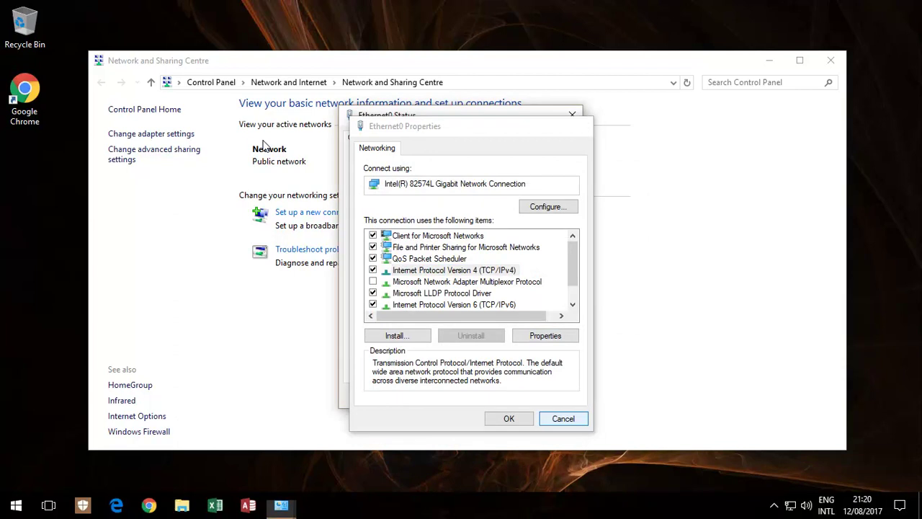
pyautogui.press('Escape')
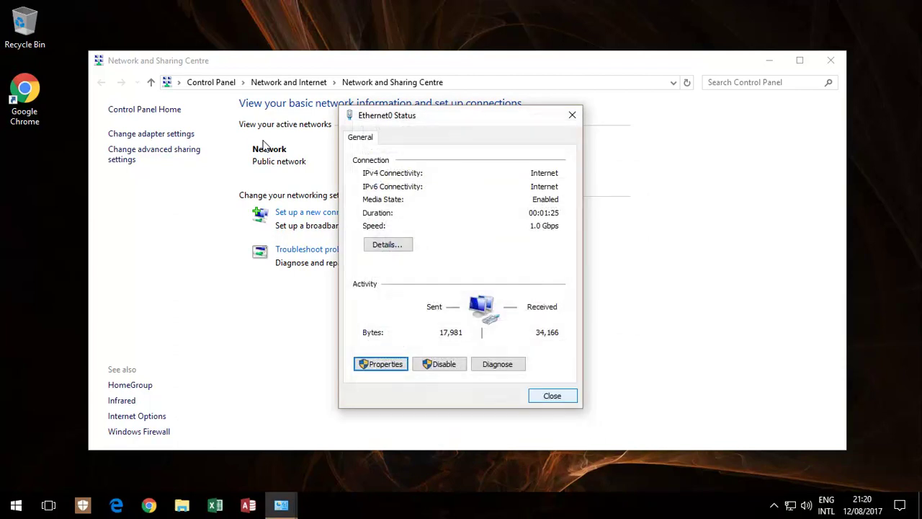
pyautogui.press('Escape')
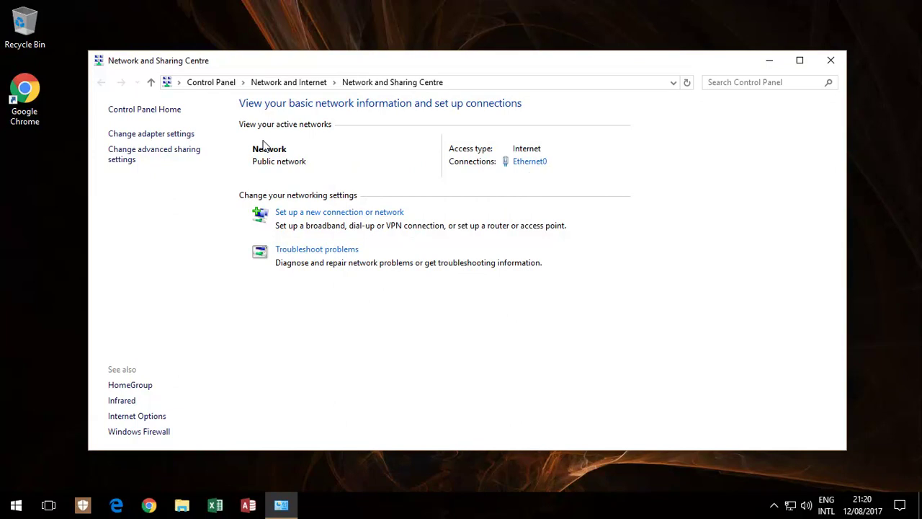
# - Close Network and Sharing Centre and bring up Settings' Network & Internet Status page, scrolled down
pyautogui.hotkey('alt', 'F4')
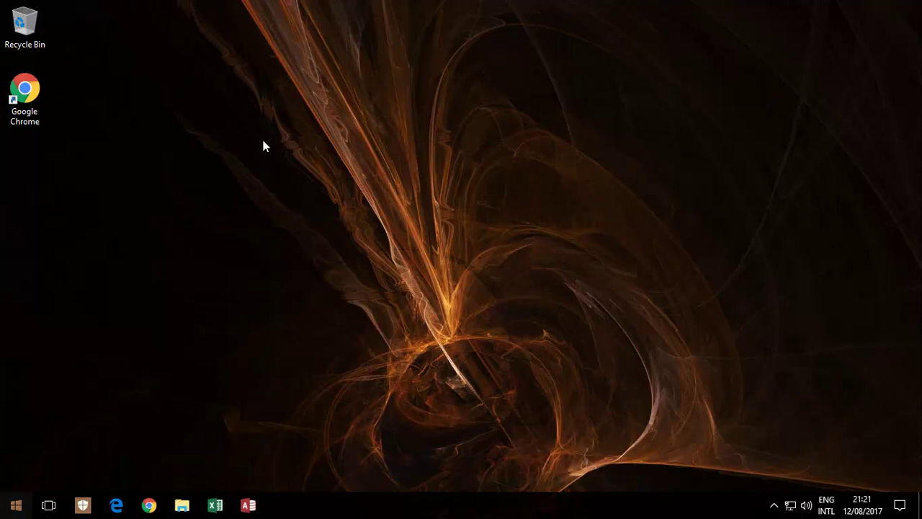
pyautogui.press('super')
pyautogui.press('super+i')
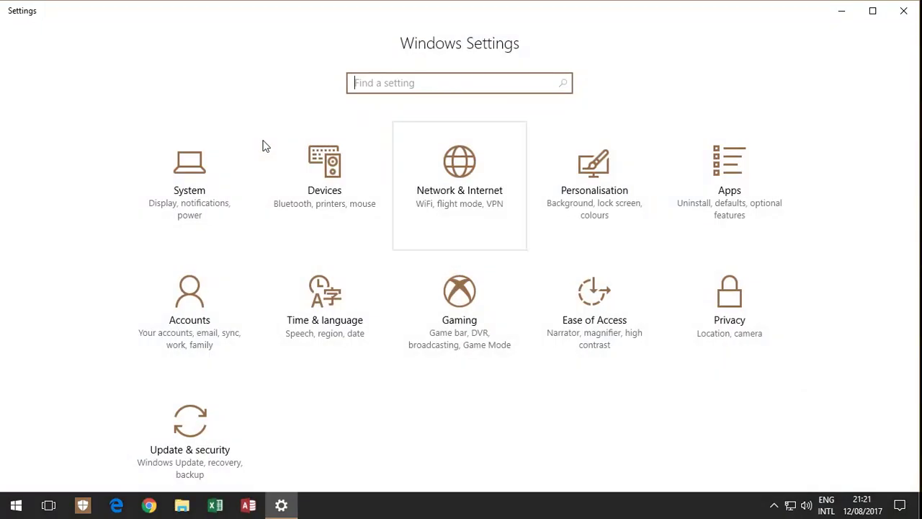
pyautogui.press('Return')
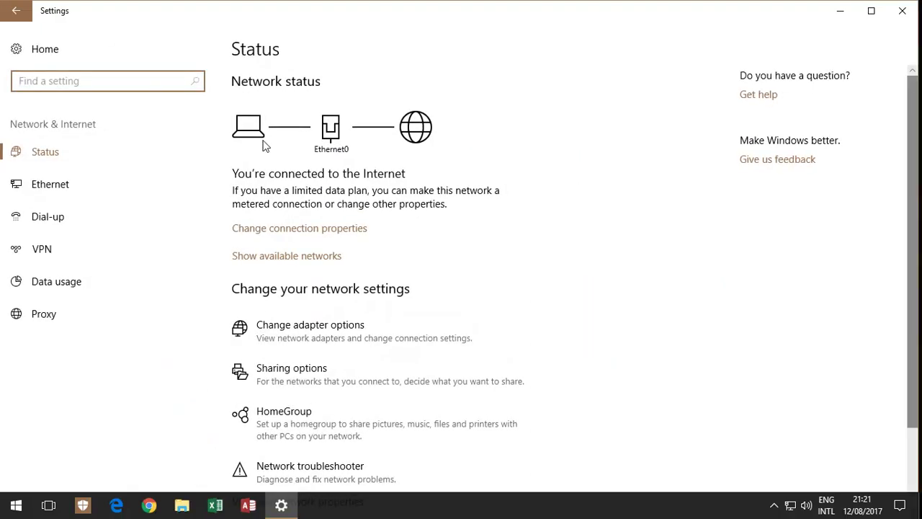
pyautogui.scroll(-3, 265, 146)
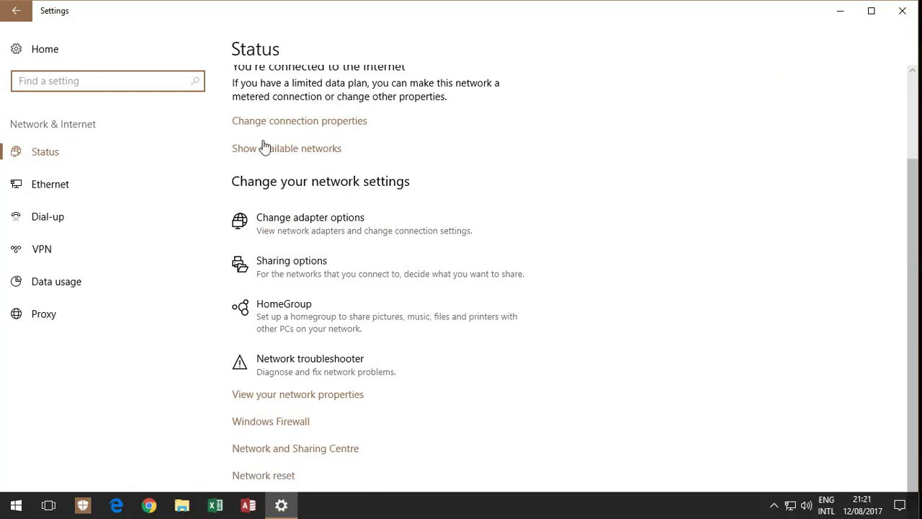